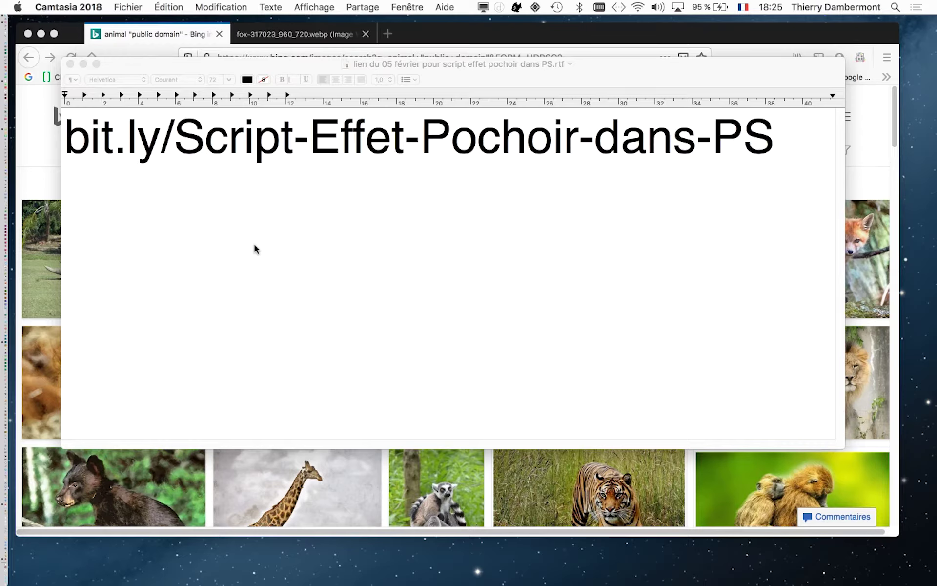
- Select the full bit.ly/Script-Effet-Pochoir-dans-PS link line in the TextEdit note
click(687, 141)
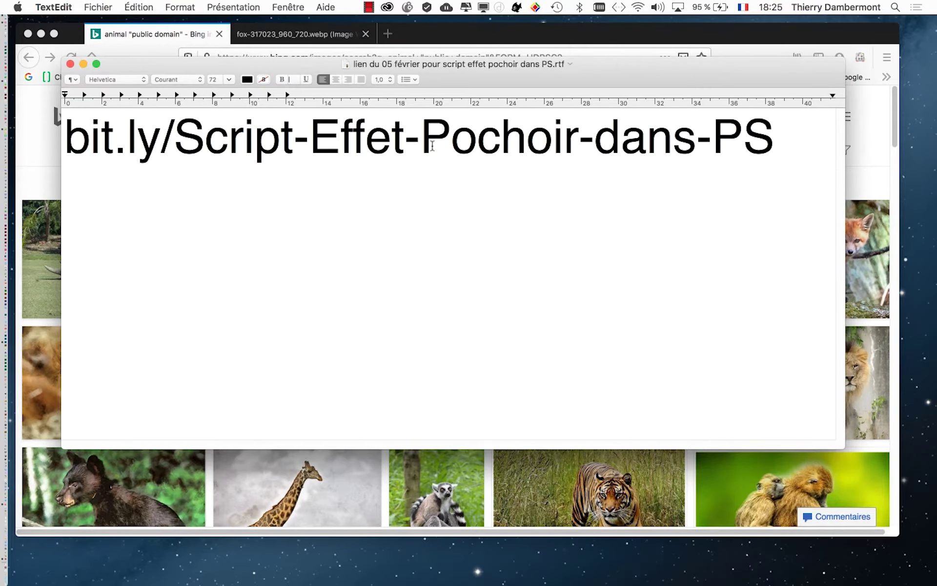
click(65, 139)
drag(65, 139, 806, 148)
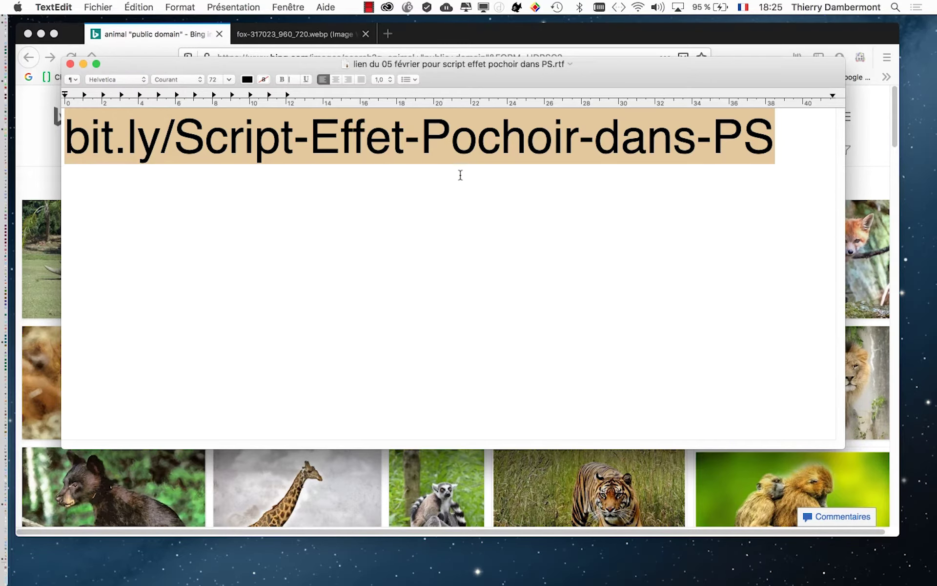
- Switch to Photoshop CC, hide the other applications, and show the Fenêtre menu
key(super+Tab)
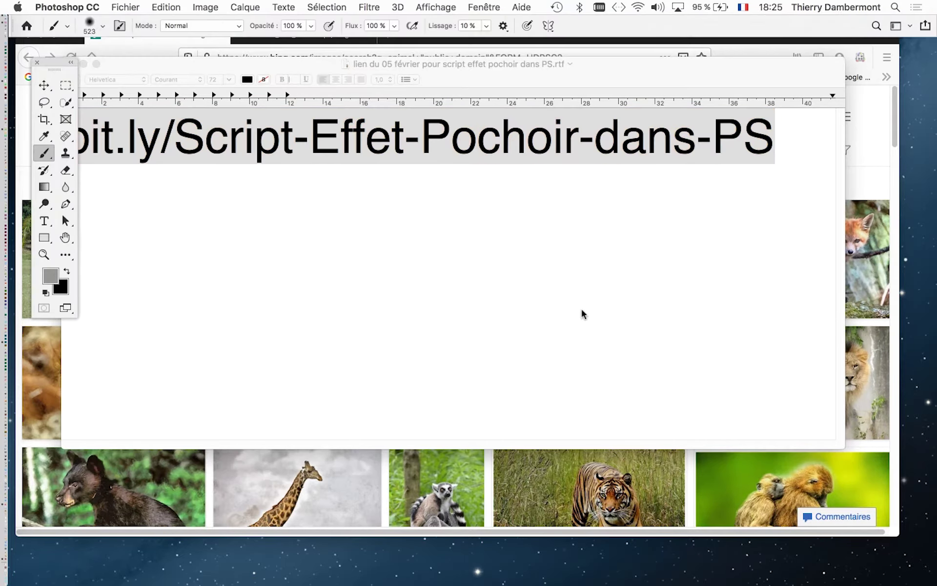
key(super+alt+h)
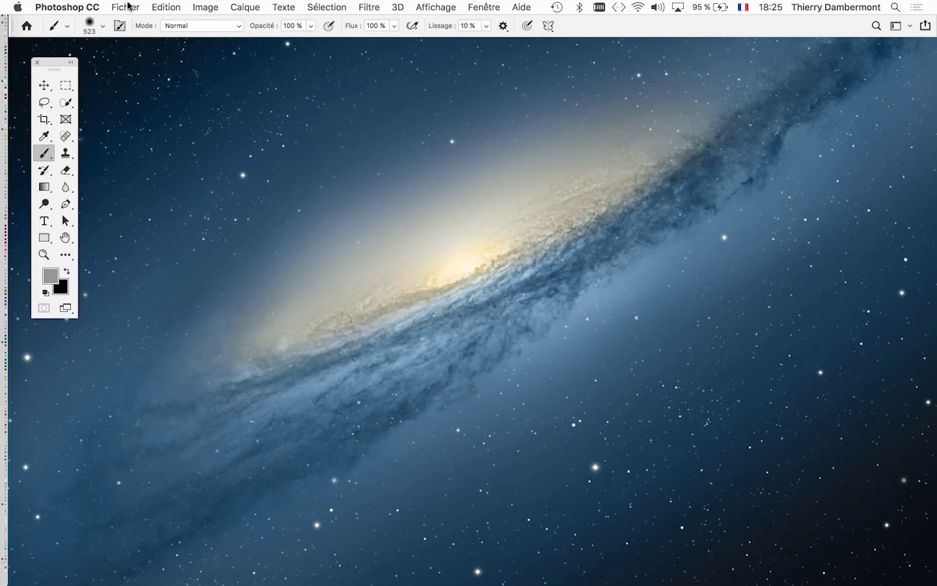
click(475, 8)
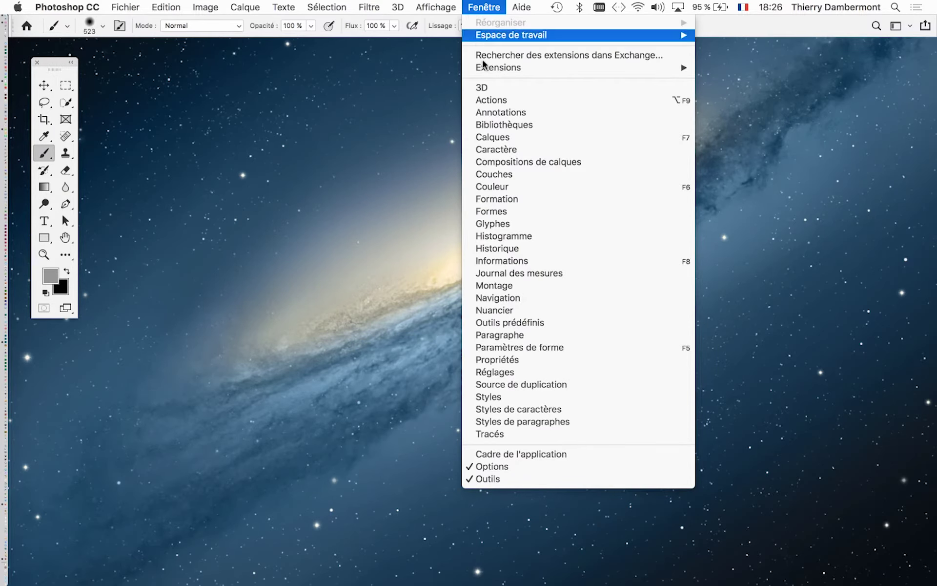
- Show the Actions panel, make it wider and shorter, and collapse and select the effet pochoir set
click(492, 100)
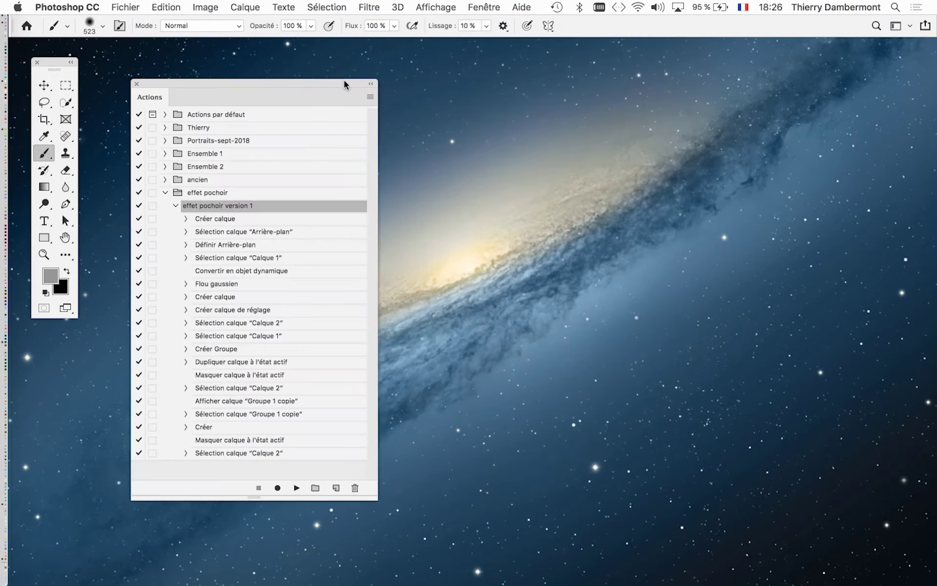
drag(345, 83, 673, 78)
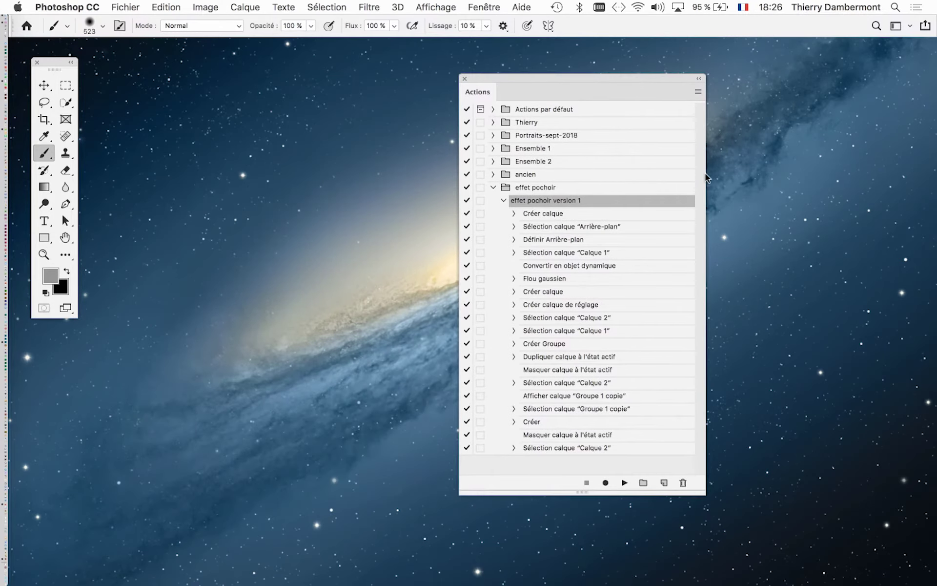
click(493, 187)
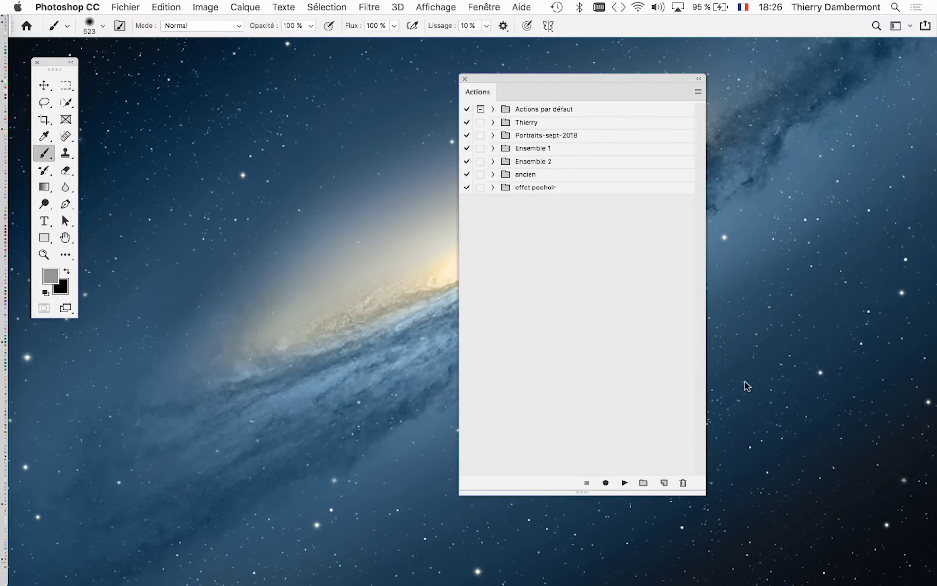
drag(705, 494, 837, 307)
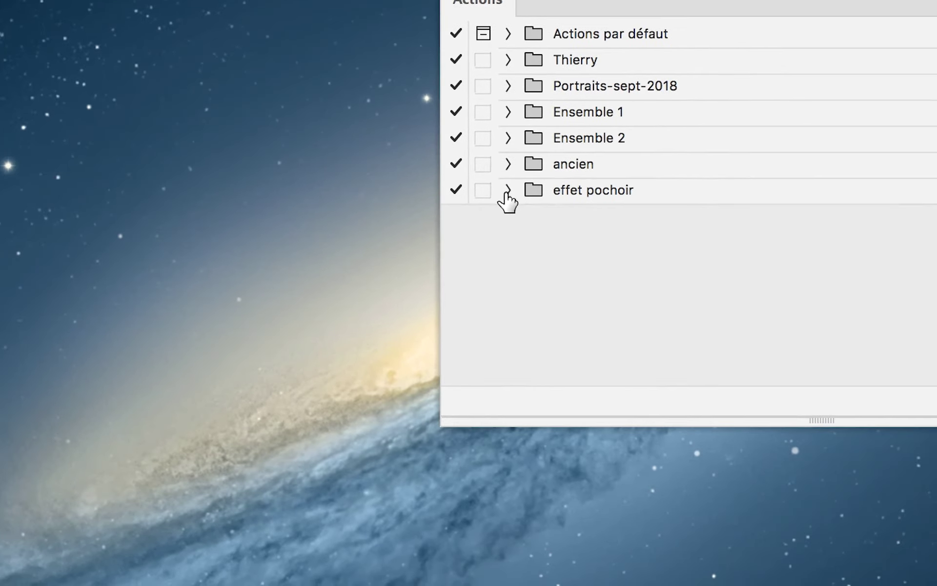
click(506, 192)
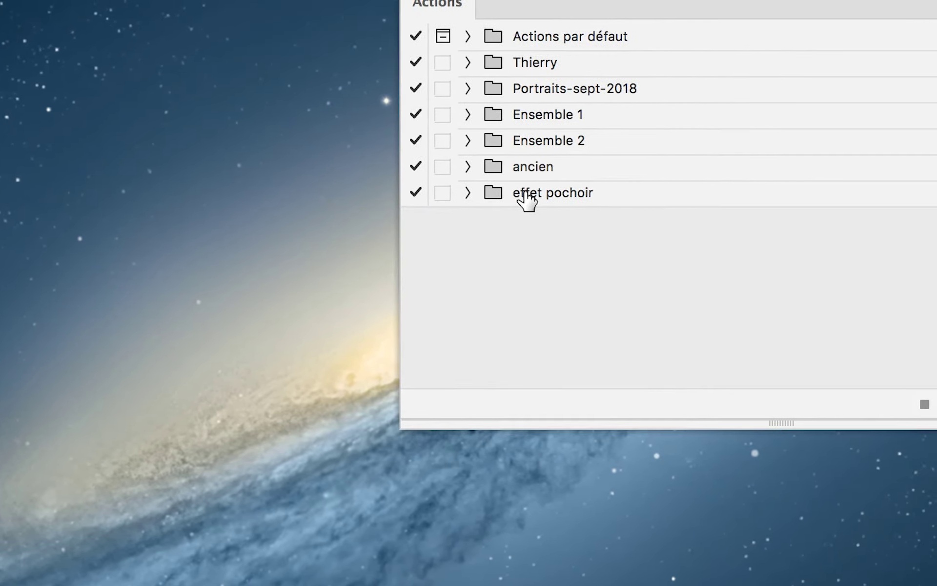
click(532, 199)
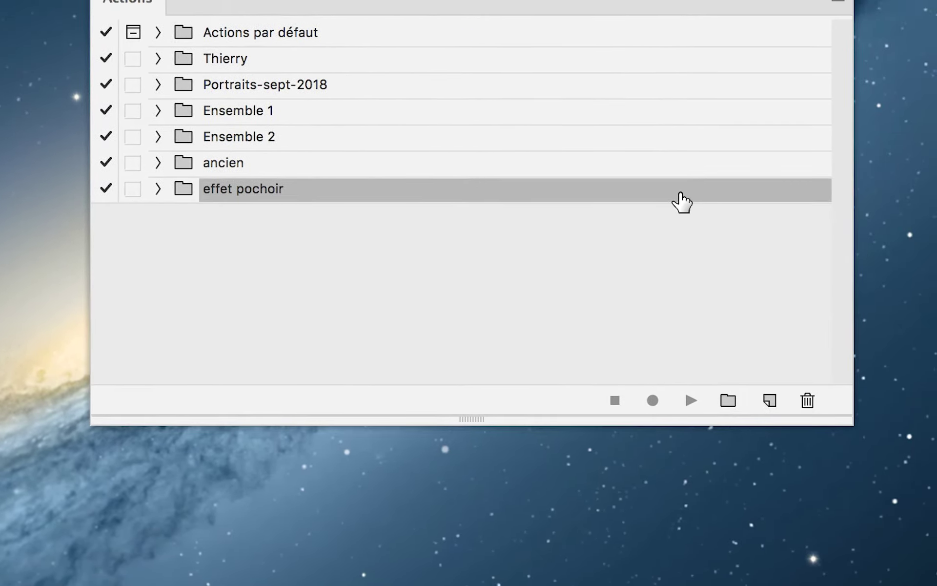
- Drag the effet pochoir action set to the trash, leaving ancien last
drag(681, 202, 808, 400)
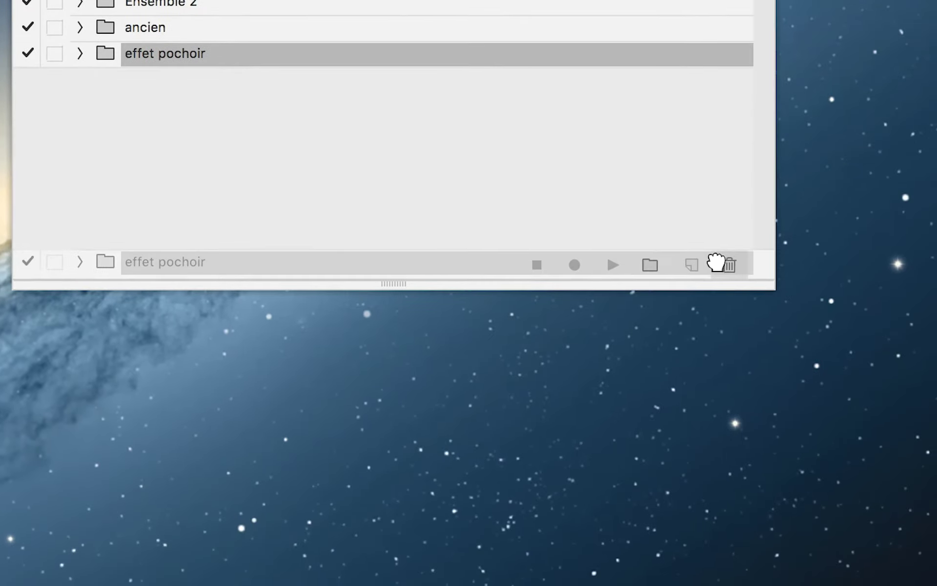
drag(720, 264, 722, 263)
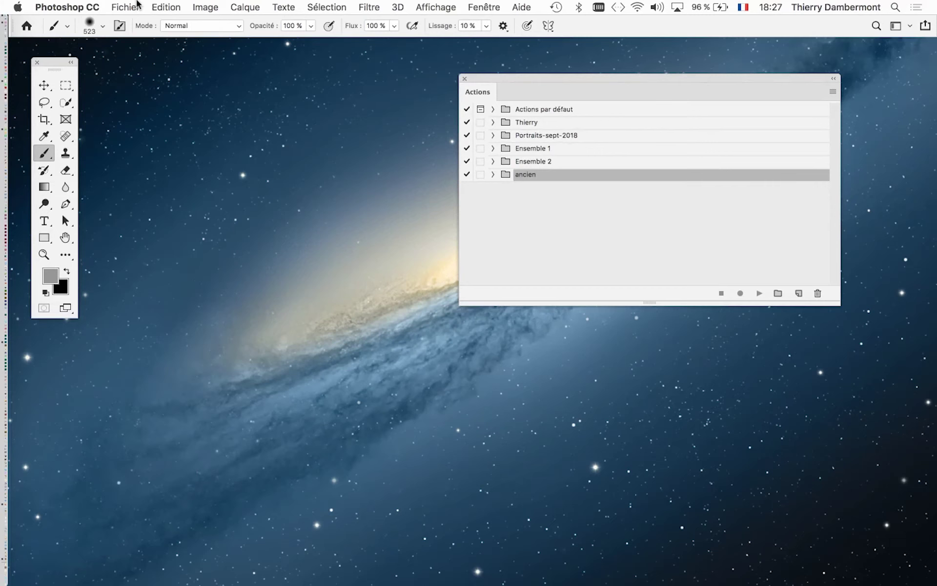
click(139, 5)
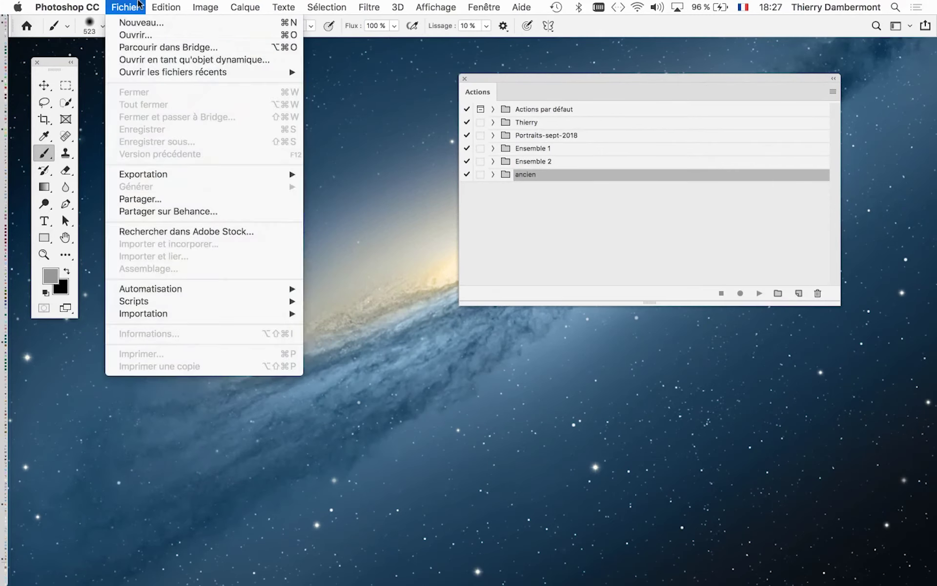
click(128, 6)
mouse_move(175, 301)
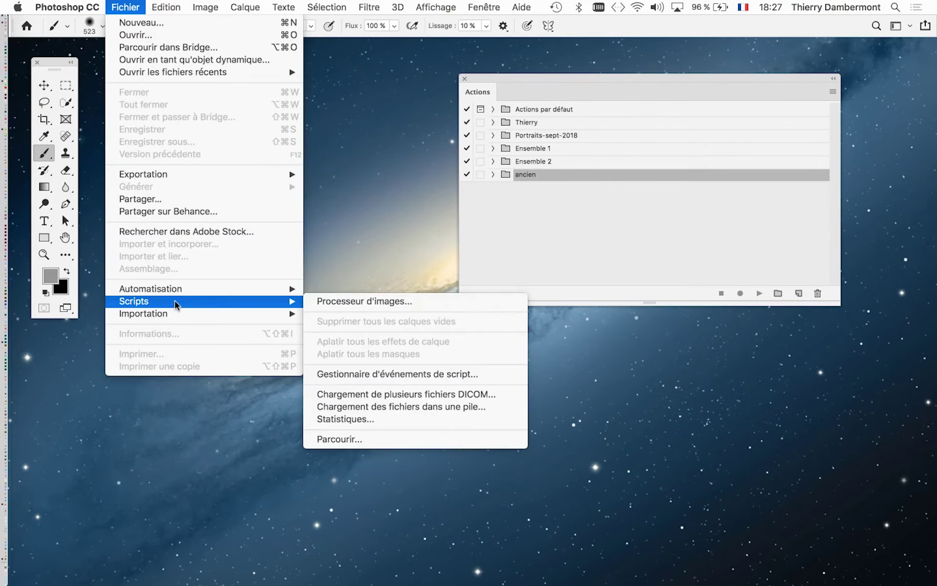
click(125, 7)
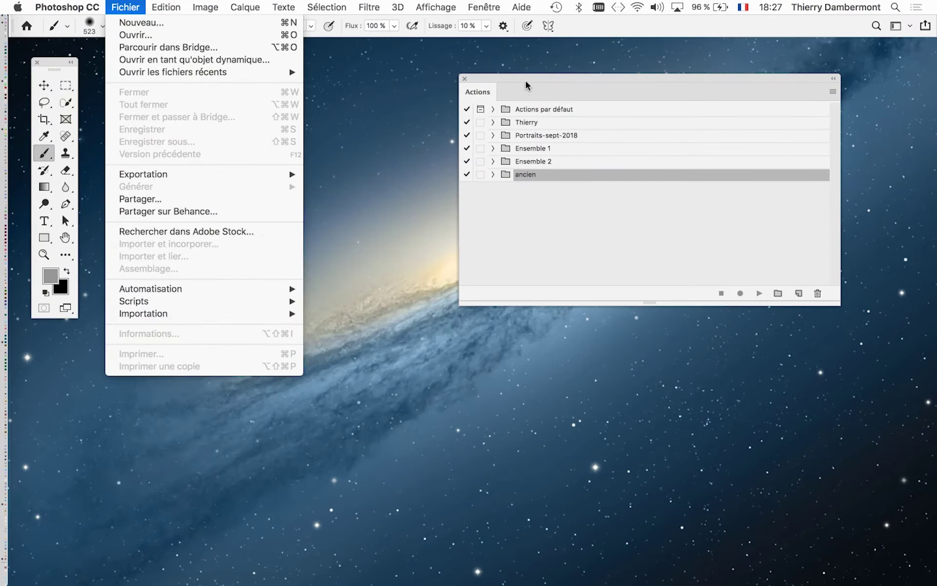
- Dismiss the open menu, deselect the ancien set, and shrink the Actions panel
click(540, 77)
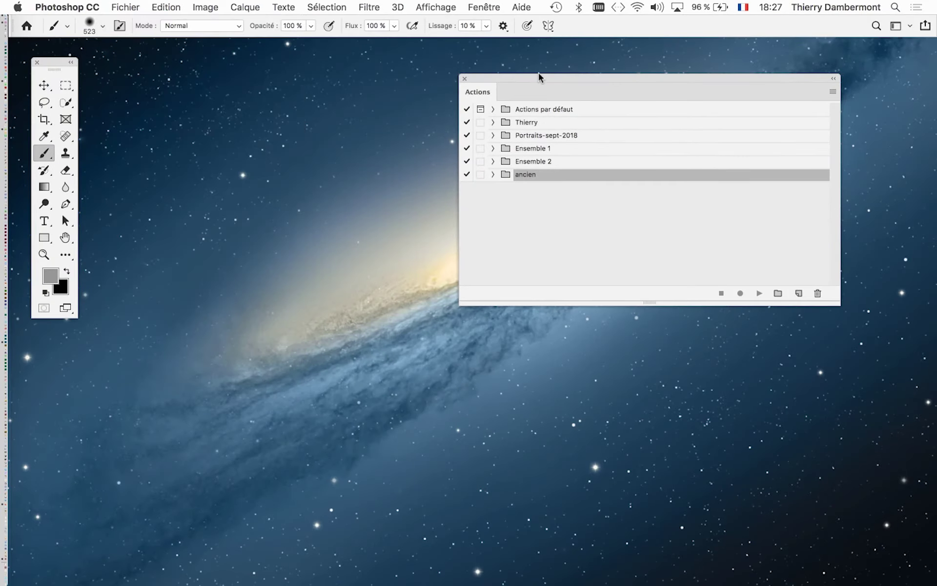
drag(539, 77, 497, 89)
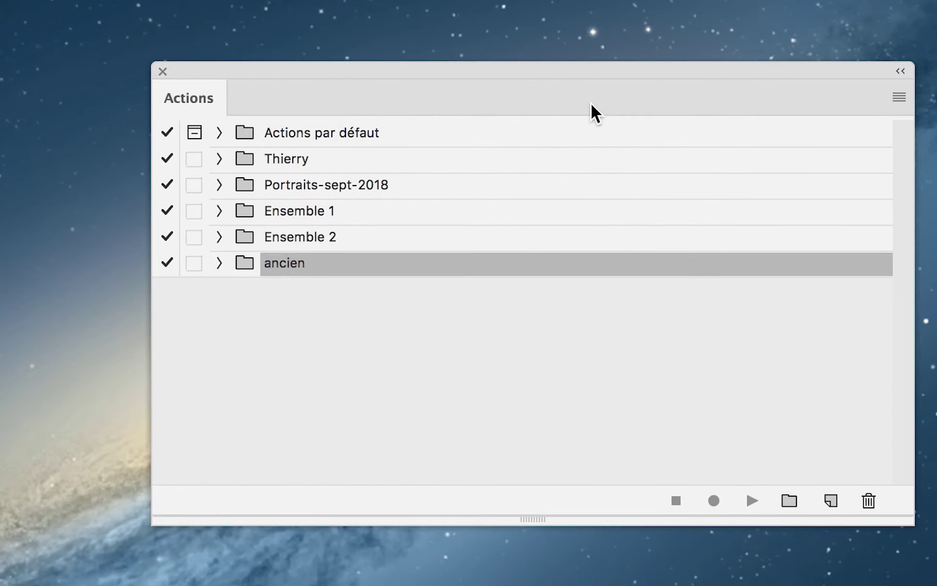
click(604, 192)
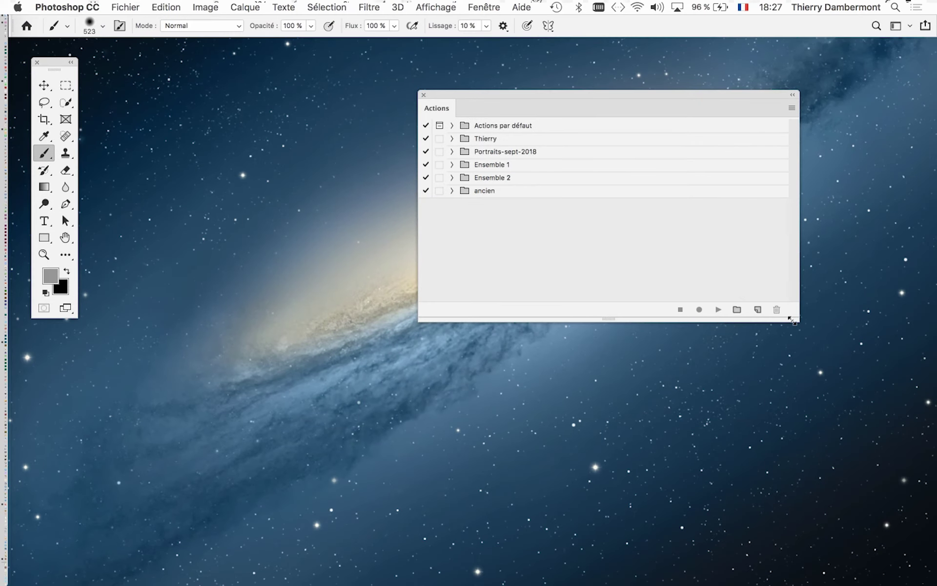
mouse_move(796, 320)
mouse_down()
mouse_move(742, 272)
mouse_move(616, 286)
mouse_up()
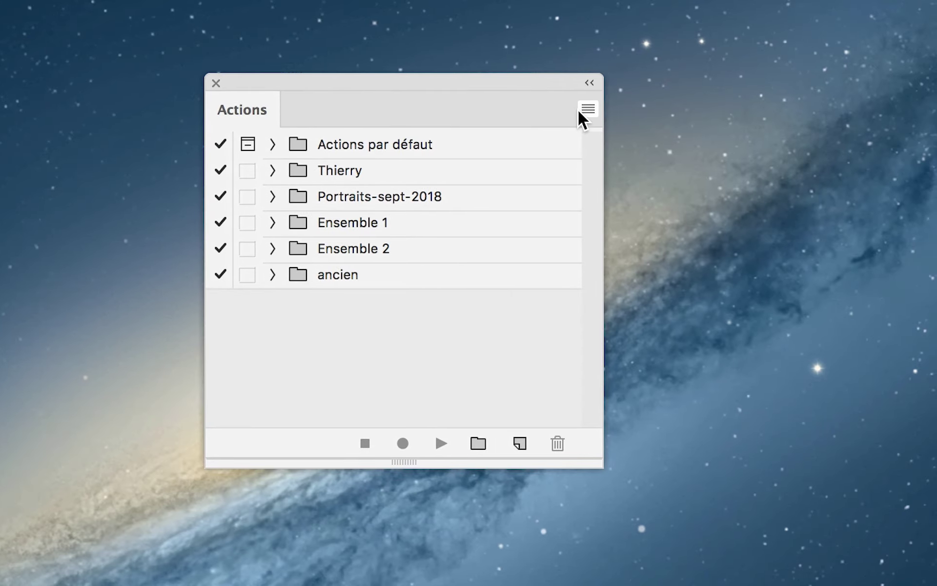
- Load actions from 'effet pochoir.atn' via the Actions panel's Charger des actions command
click(582, 110)
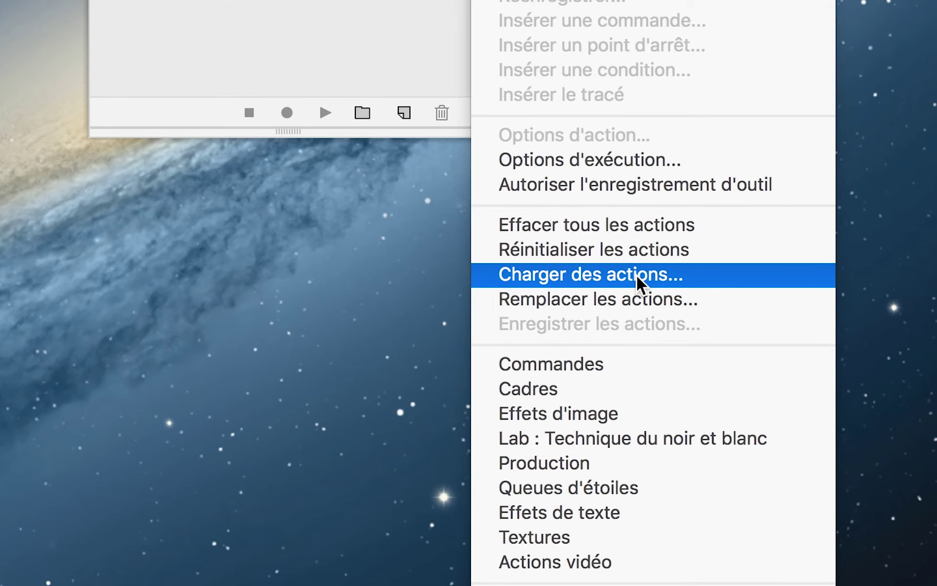
click(636, 274)
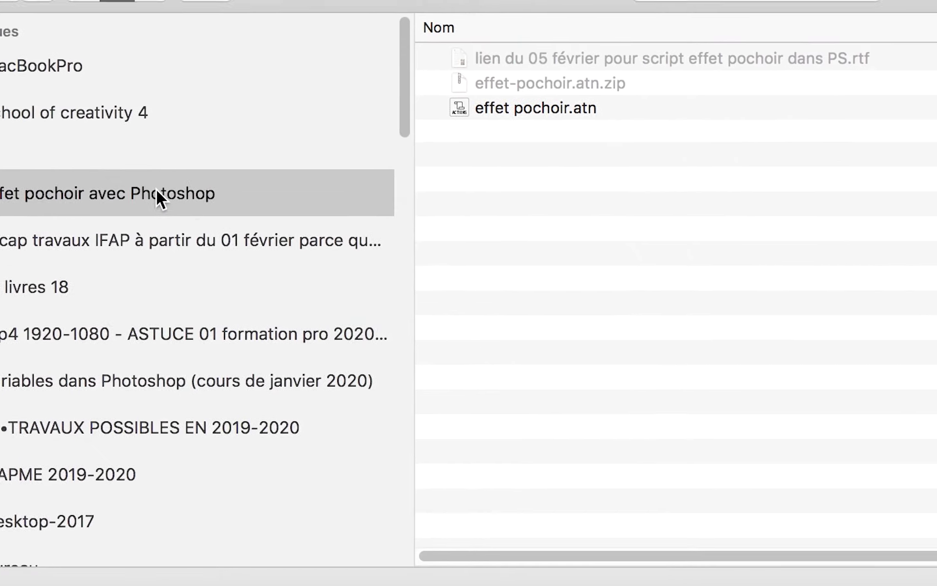
click(368, 117)
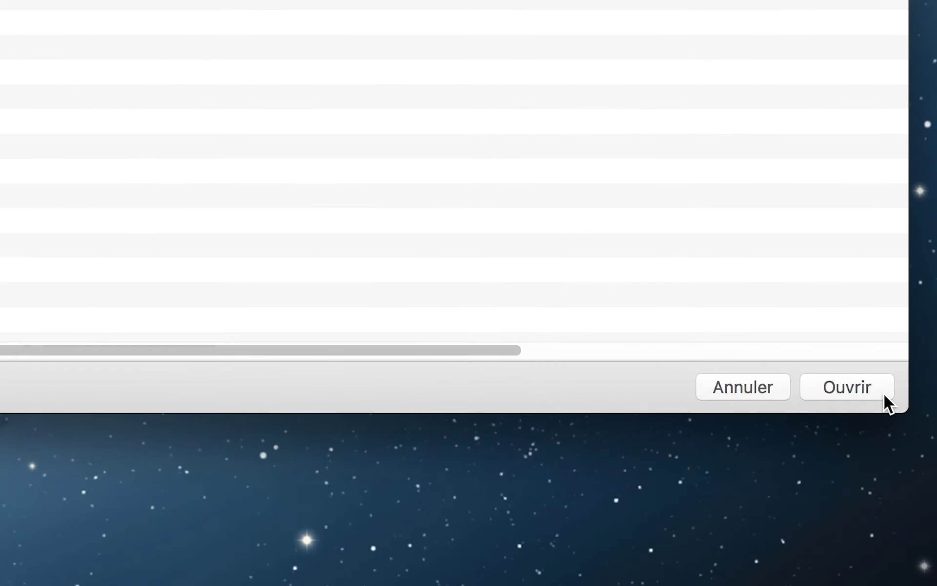
click(884, 395)
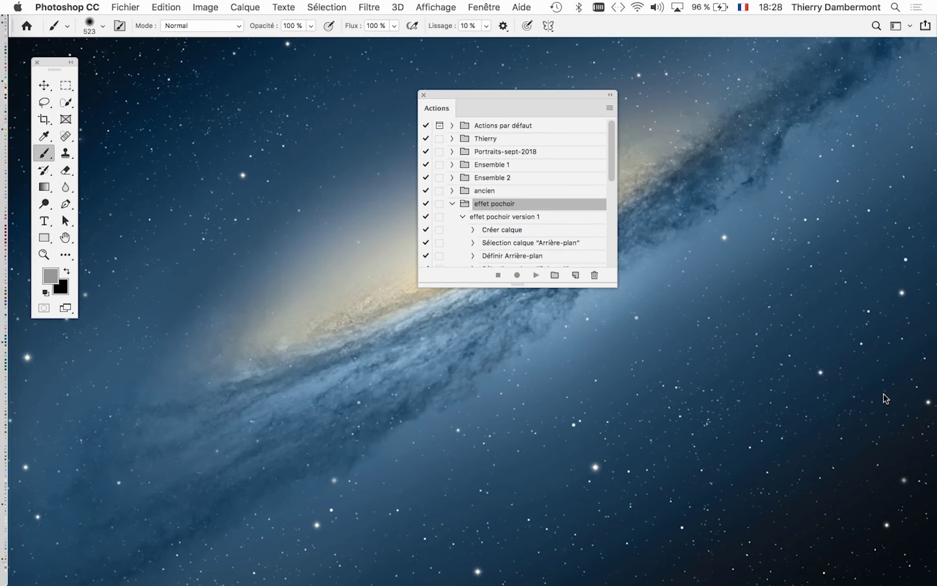
- Enlarge and move the Actions panel left, then expand effet pochoir version 1 to list its steps
drag(615, 289, 703, 506)
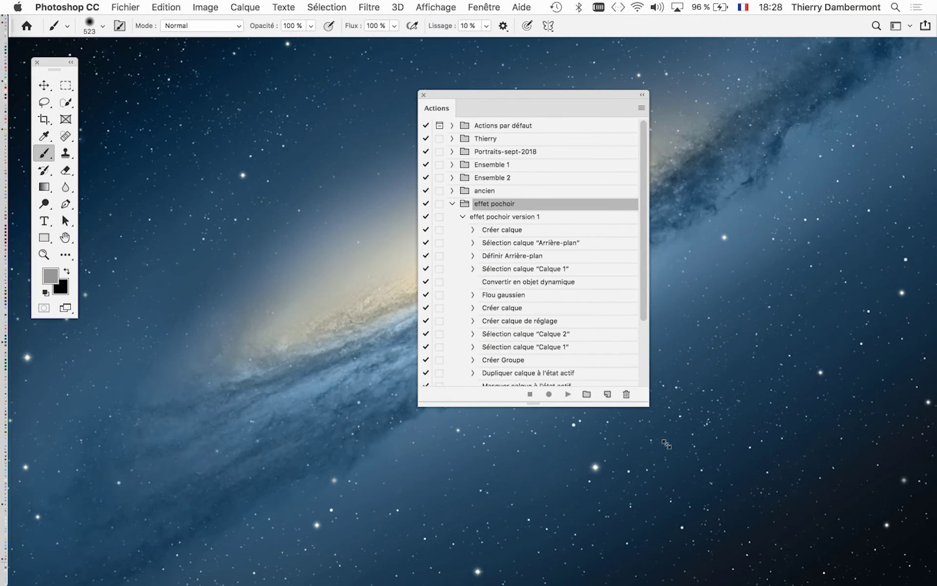
drag(513, 95, 311, 56)
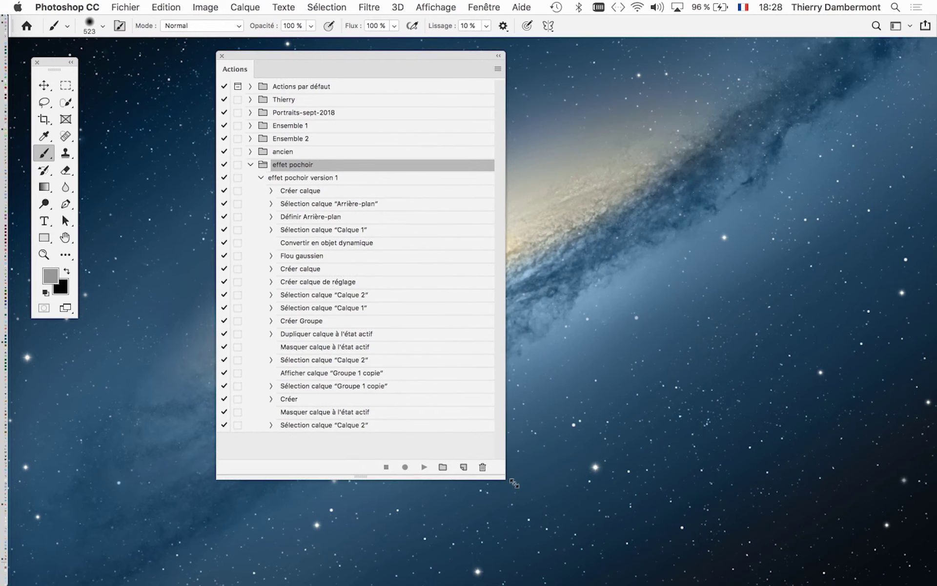
drag(498, 462, 518, 488)
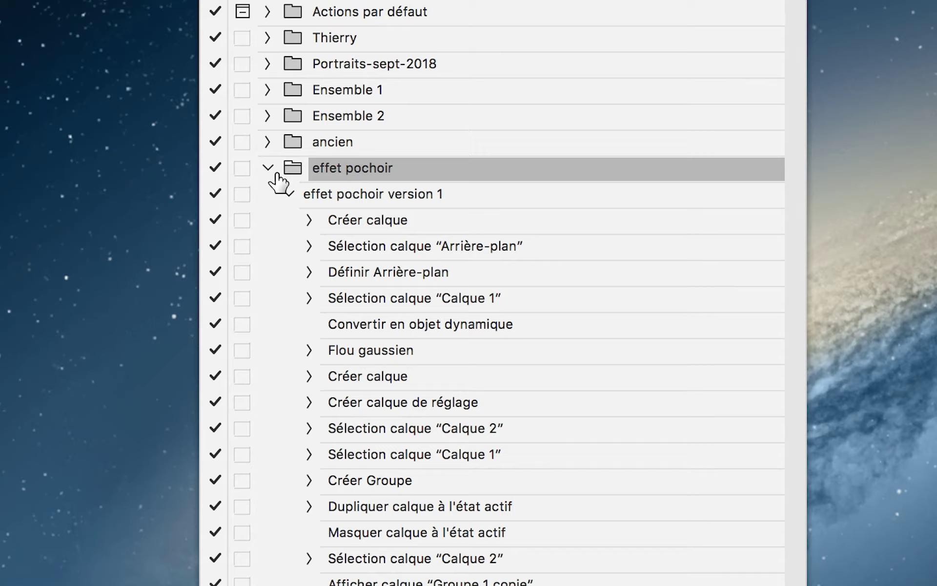
click(268, 168)
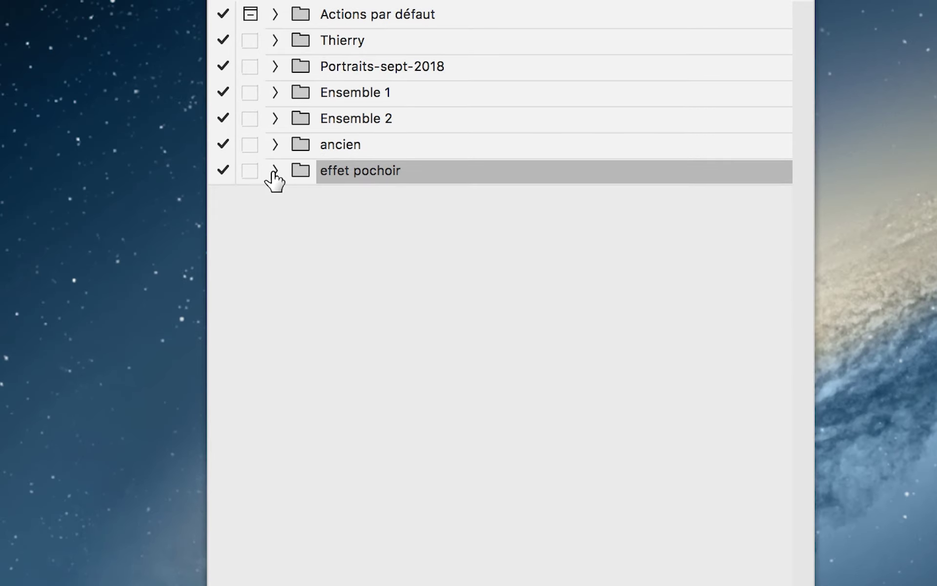
click(281, 181)
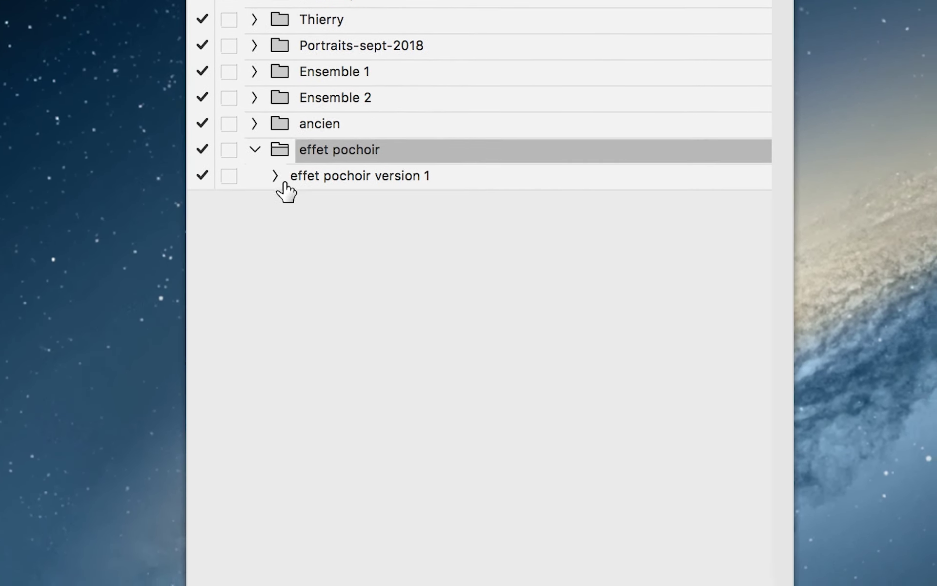
click(282, 181)
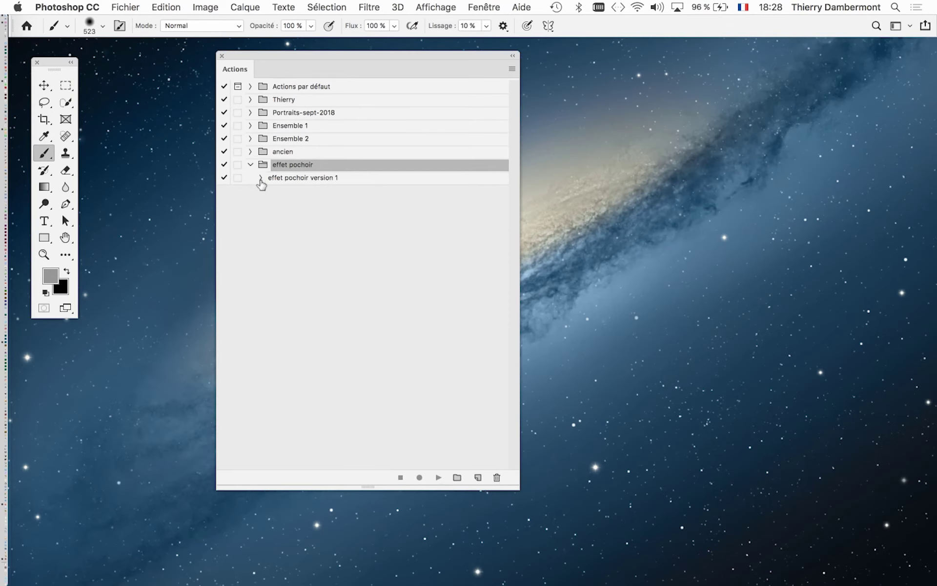
click(260, 178)
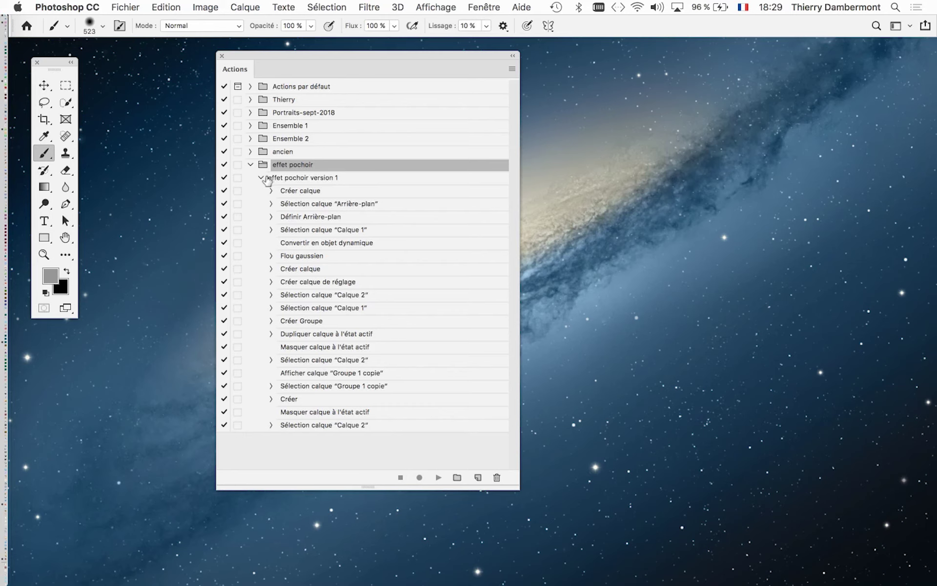
- Fold up effet pochoir version 1, shrink the Actions panel, and move it right
click(260, 178)
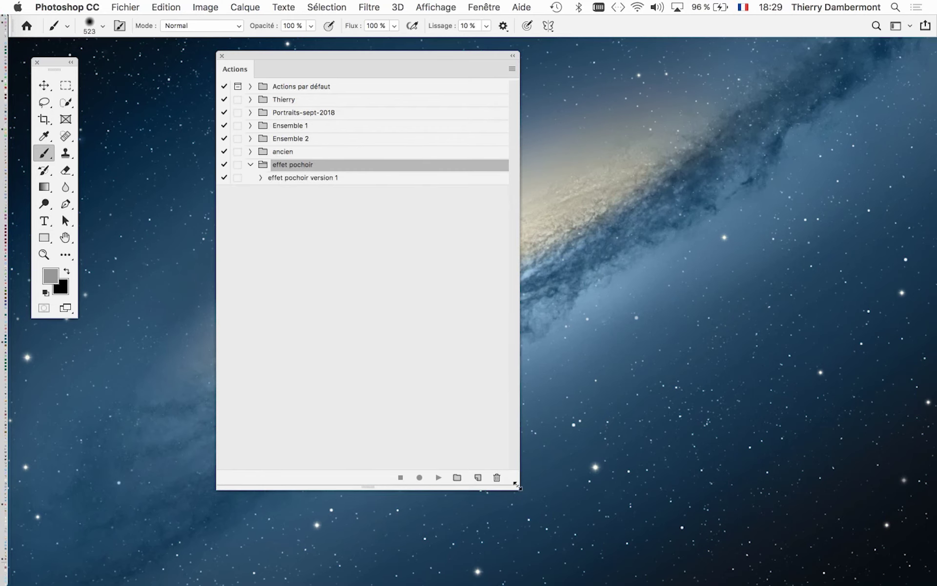
drag(508, 482, 407, 266)
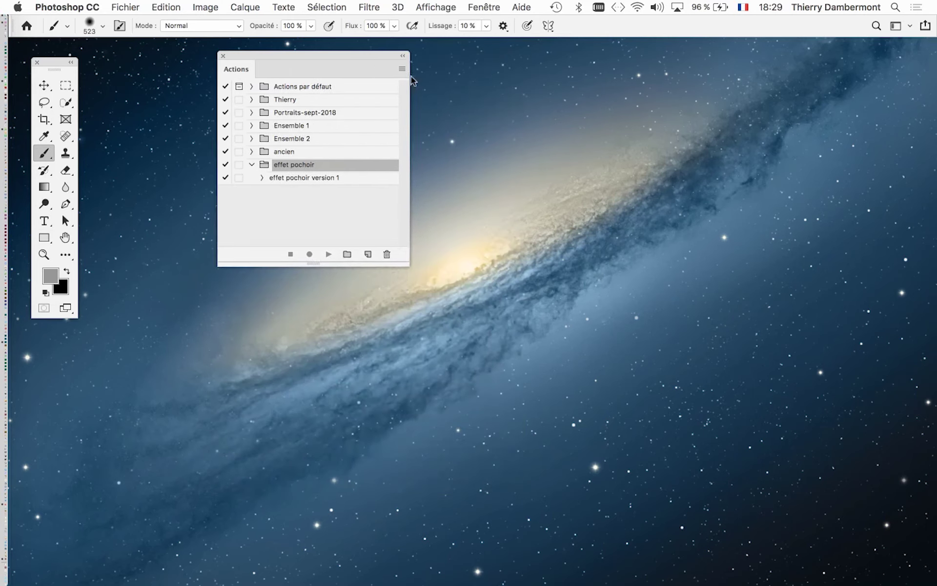
drag(351, 73, 706, 110)
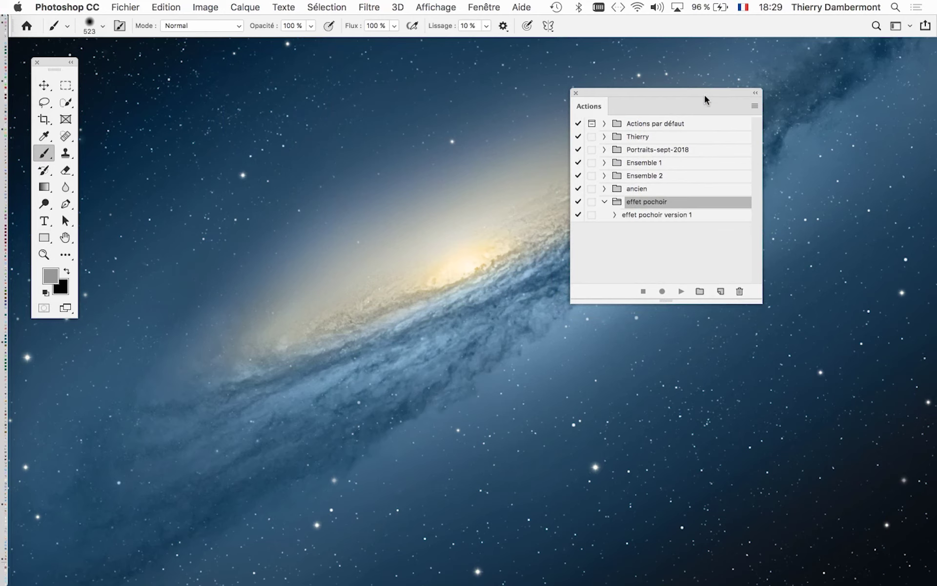